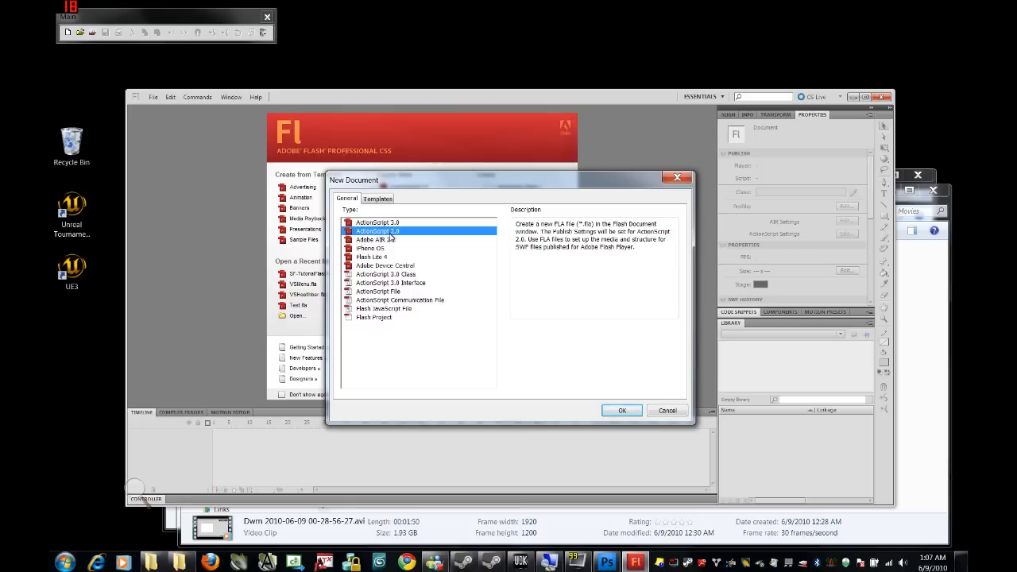
# Step: Create a blank ActionScript 2.0 document (550 x 400 px, 24 fps)
pyautogui.click(622, 411)
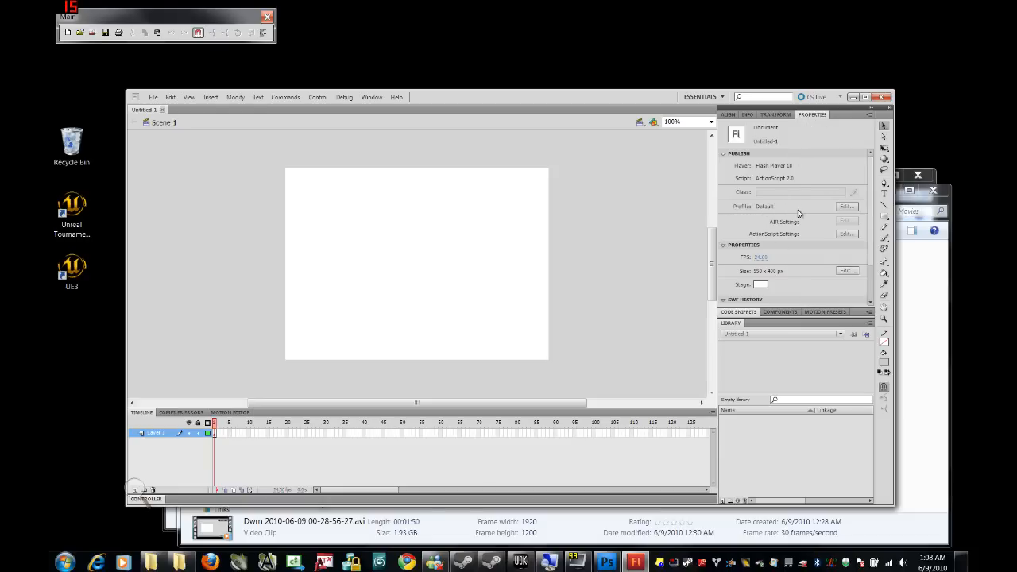
# Step: Target Flash Player 8 and publish only the SWF, with HTML output turned off
pyautogui.click(844, 207)
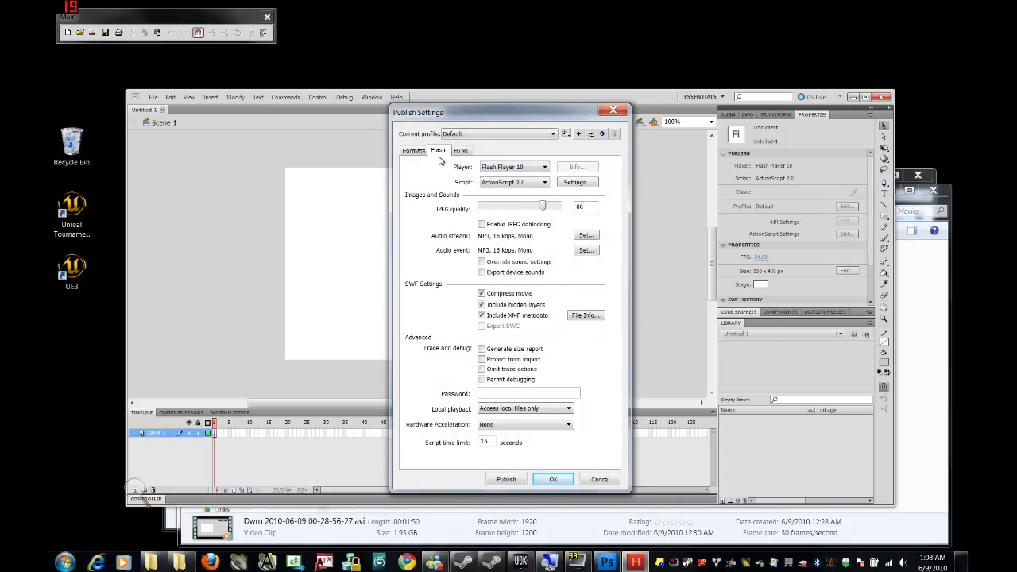
pyautogui.click(497, 169)
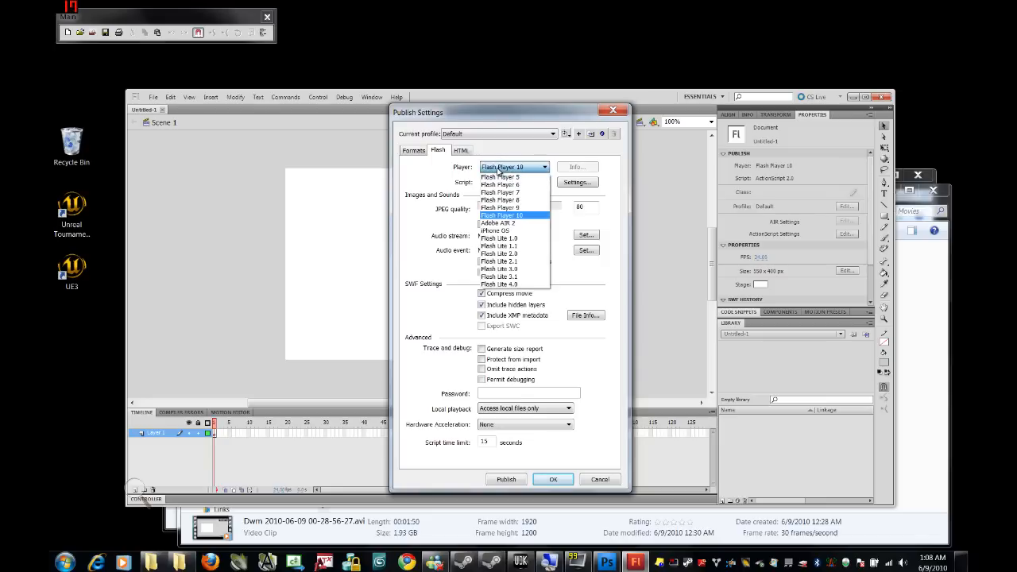
pyautogui.click(504, 200)
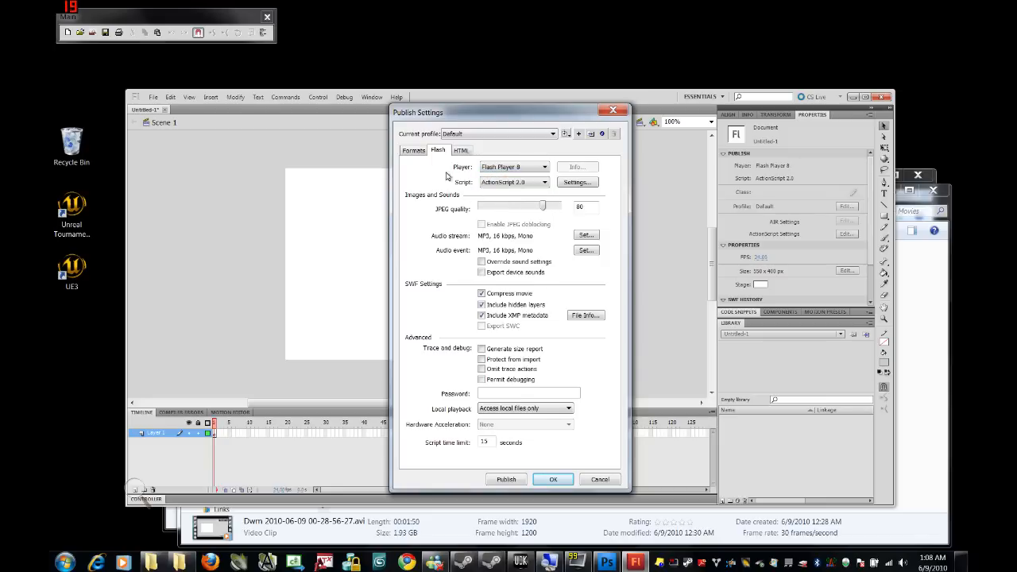
pyautogui.click(415, 151)
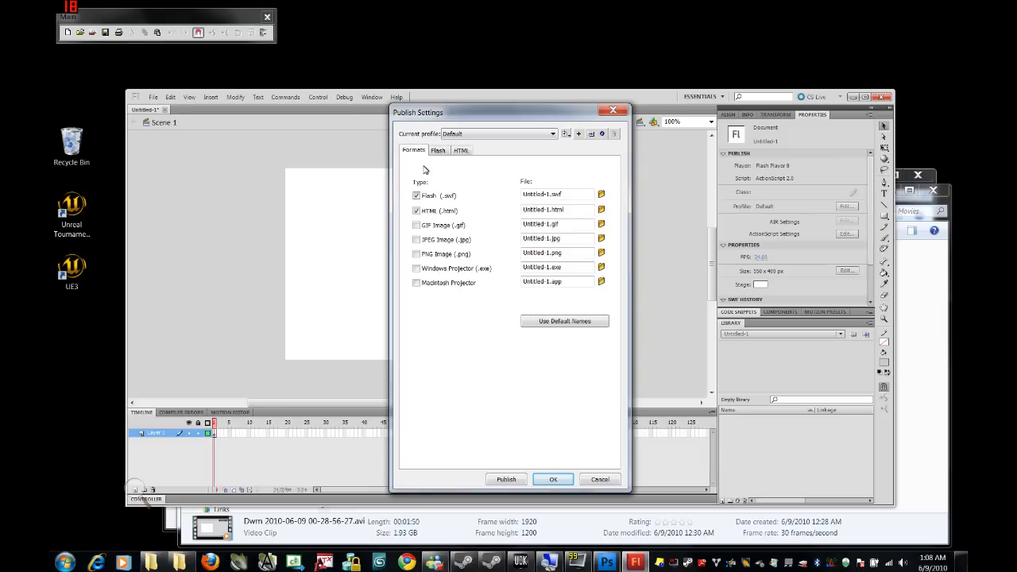
pyautogui.click(417, 212)
pyautogui.click(554, 480)
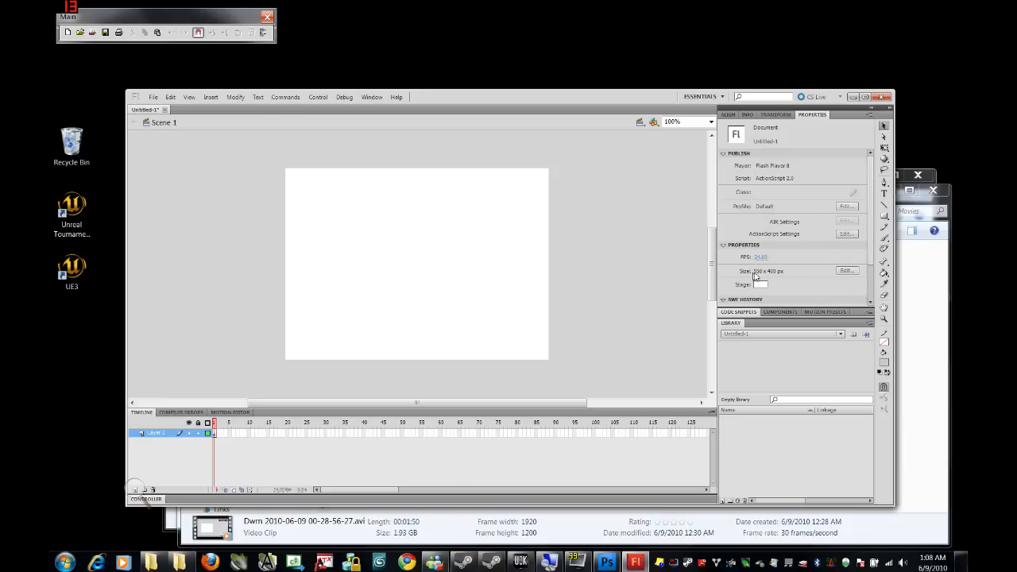
# Step: Set the stage size to 1900 × 1200 px
pyautogui.click(848, 271)
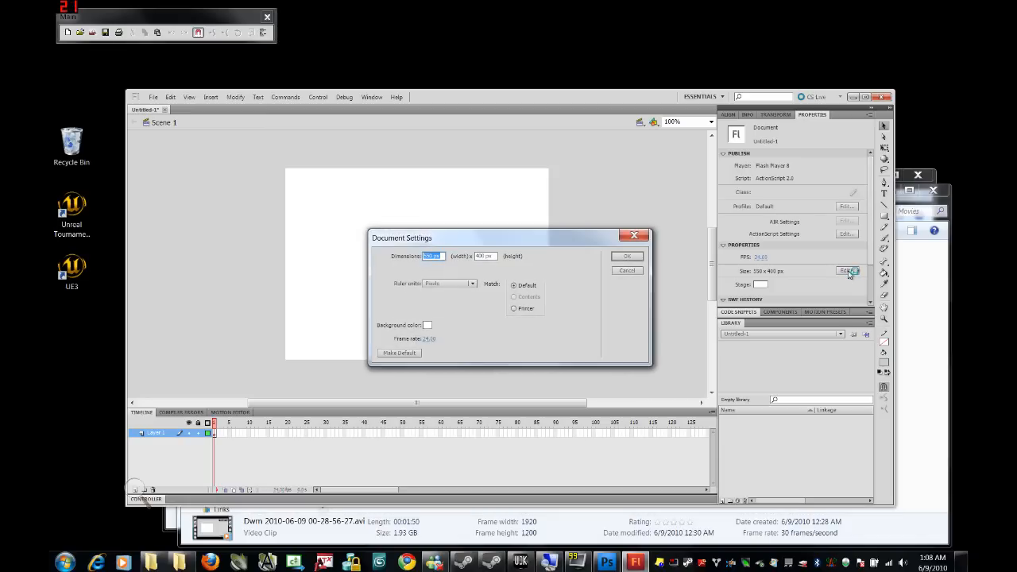
pyautogui.write('1900')
pyautogui.press('Tab')
pyautogui.write('1')
pyautogui.press('Tab')
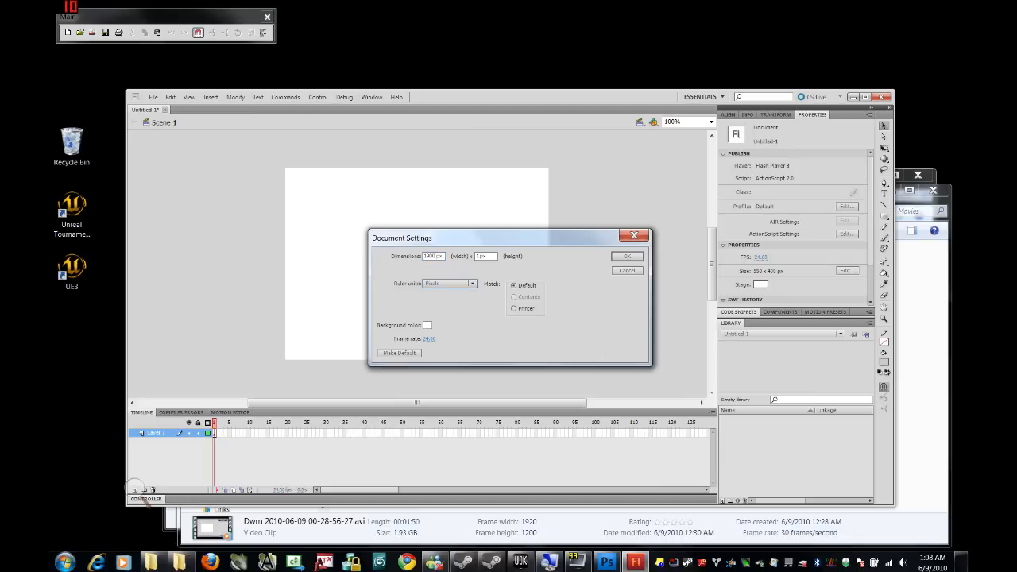
pyautogui.click(492, 256)
pyautogui.write('1200')
pyautogui.click(624, 256)
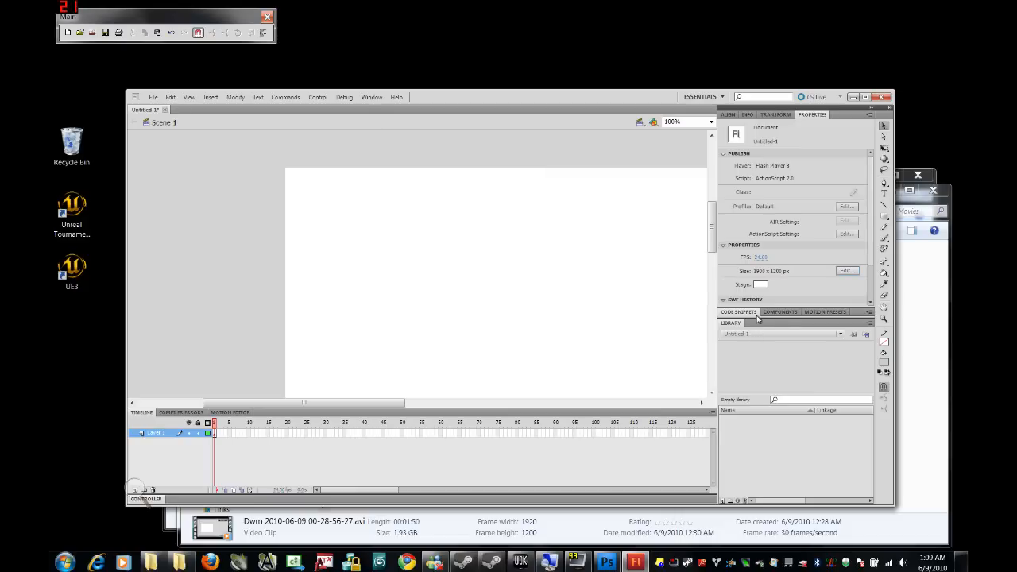
# Step: Make the stage background colour dark grey
pyautogui.click(761, 286)
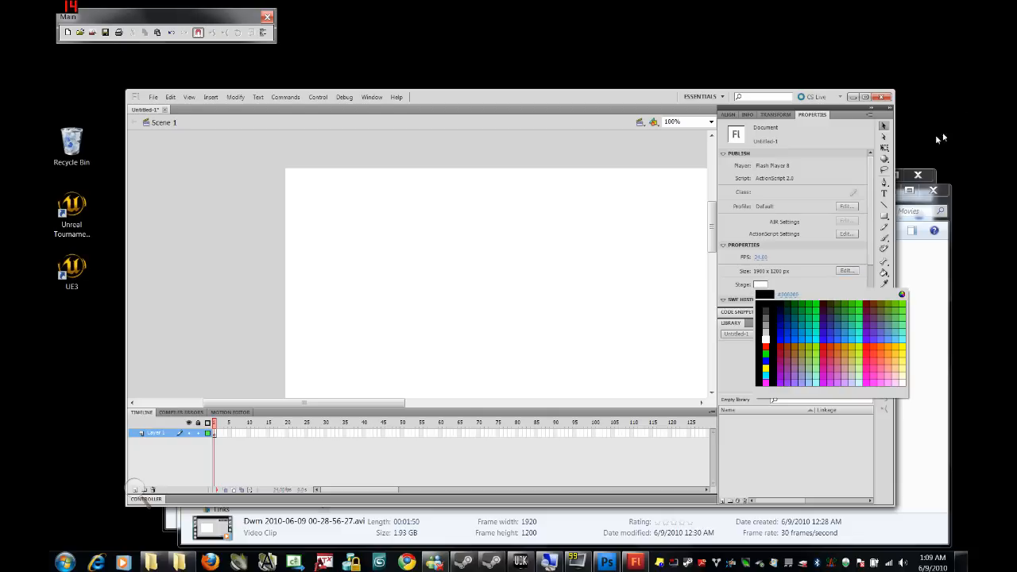
pyautogui.click(770, 315)
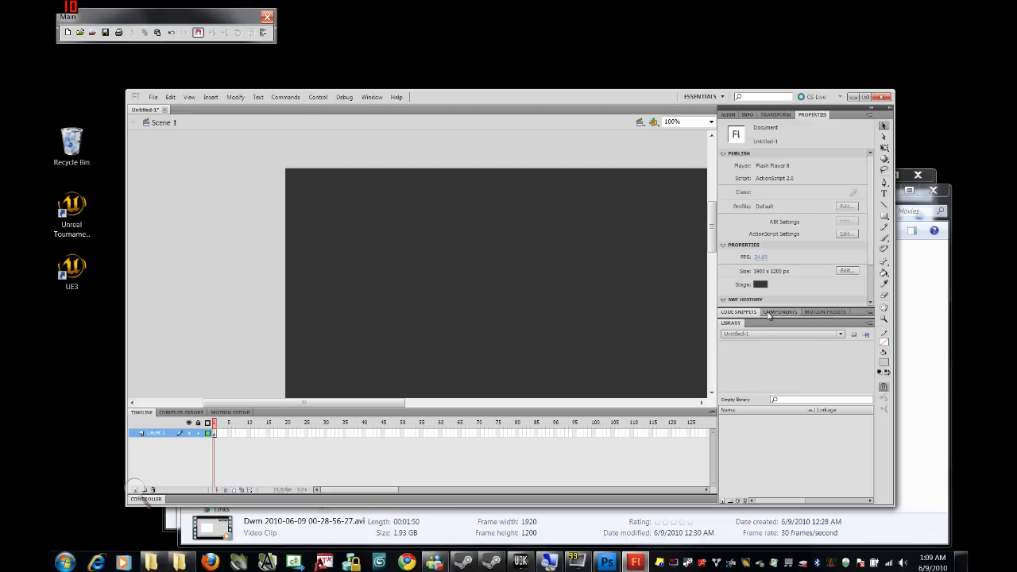
pyautogui.press('F9')
pyautogui.press('F9')
# Step: In Photoshop, confirm ut3_logo is 512 × 512 px without changes, then bring up its Explorer folder
pyautogui.click(608, 564)
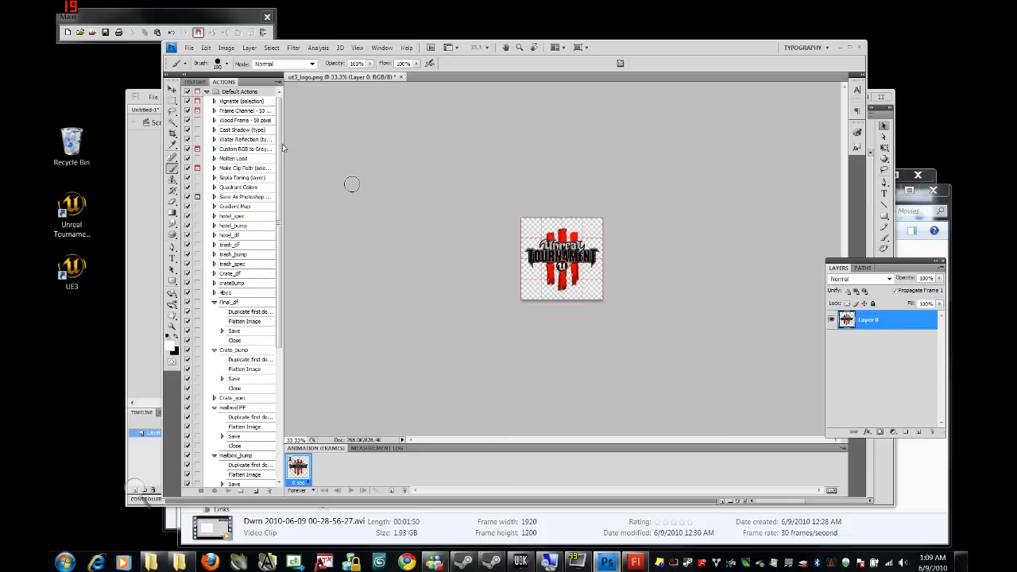
pyautogui.click(205, 48)
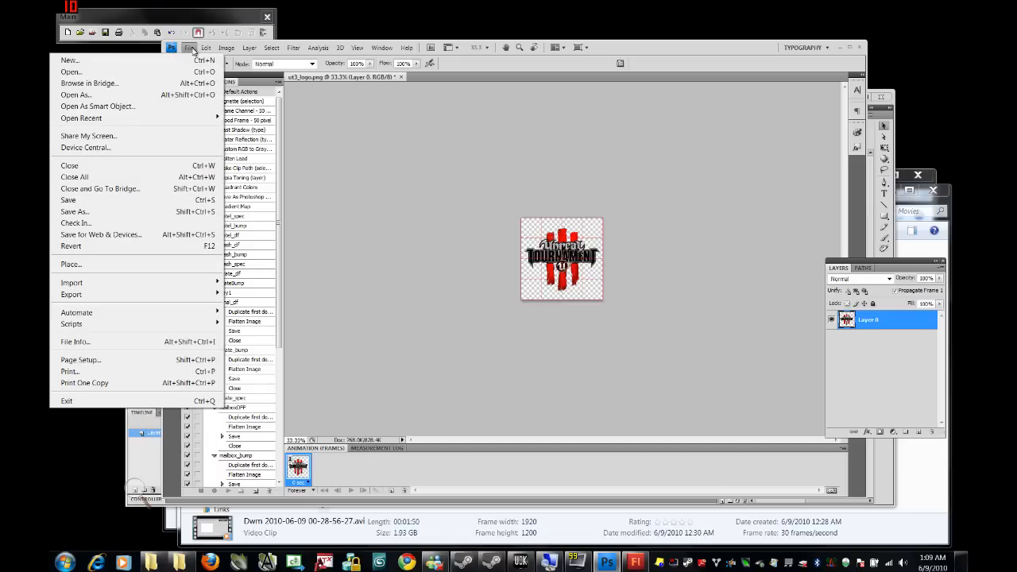
pyautogui.moveTo(222, 84)
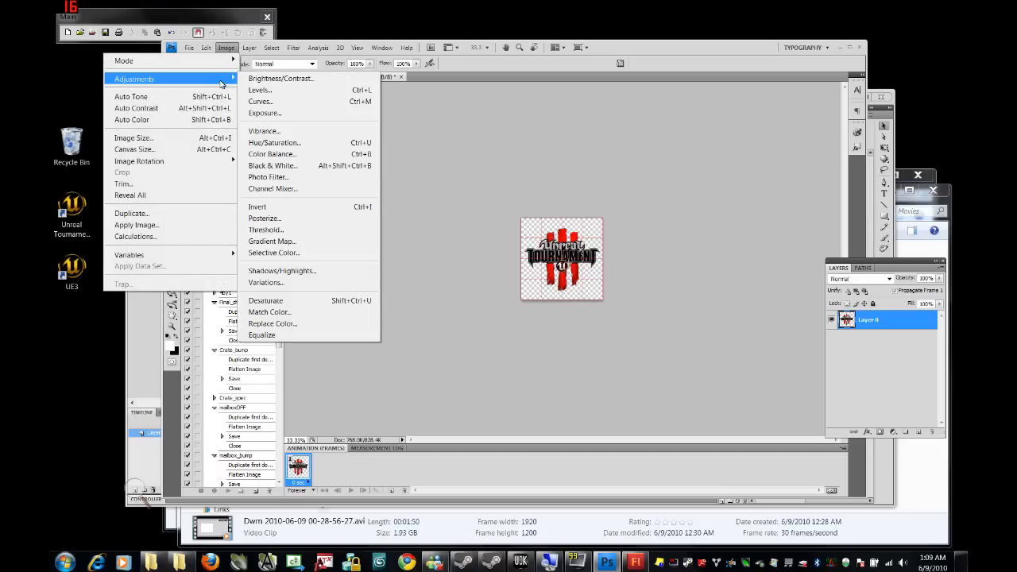
pyautogui.click(199, 139)
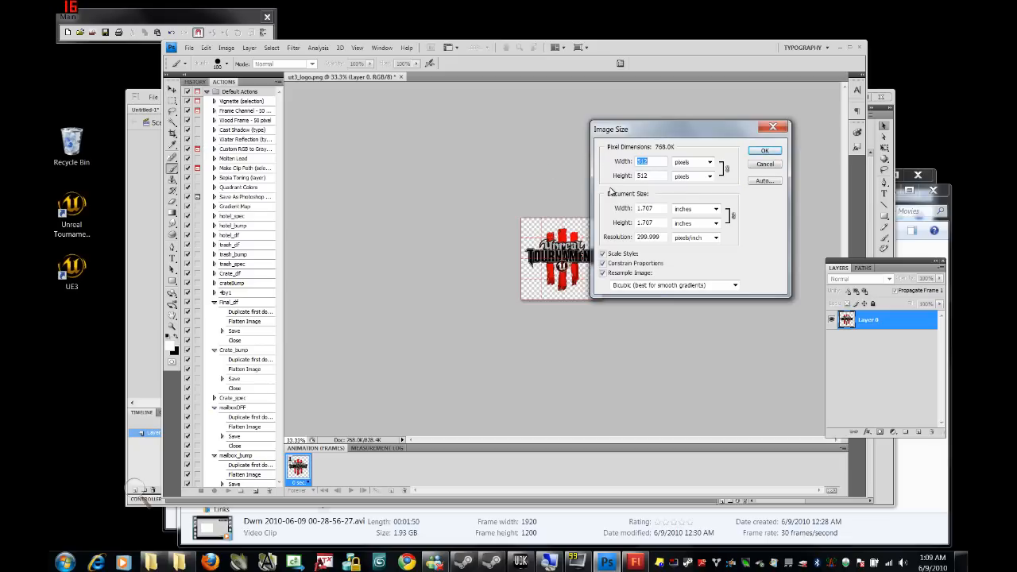
pyautogui.click(772, 130)
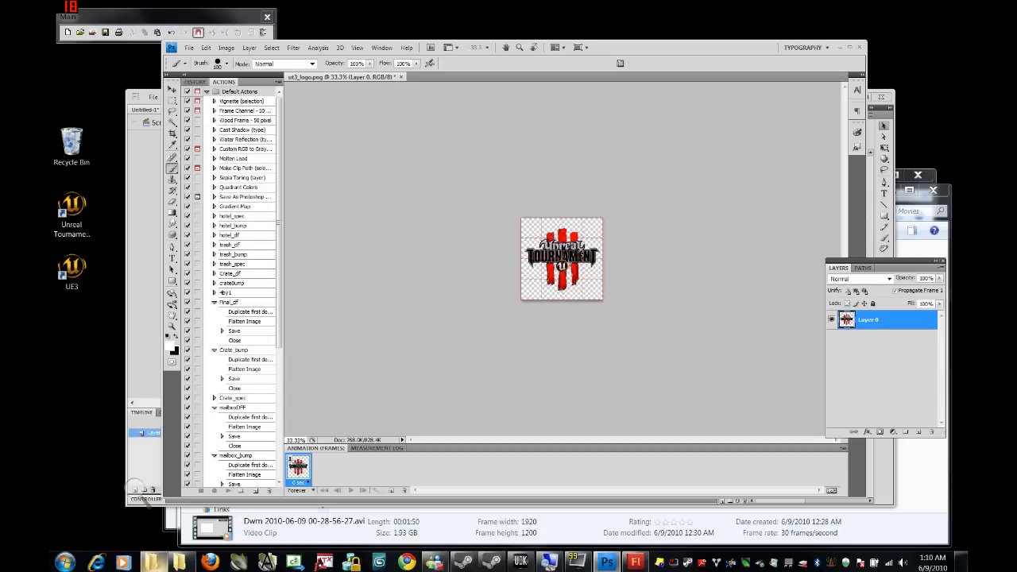
pyautogui.click(152, 562)
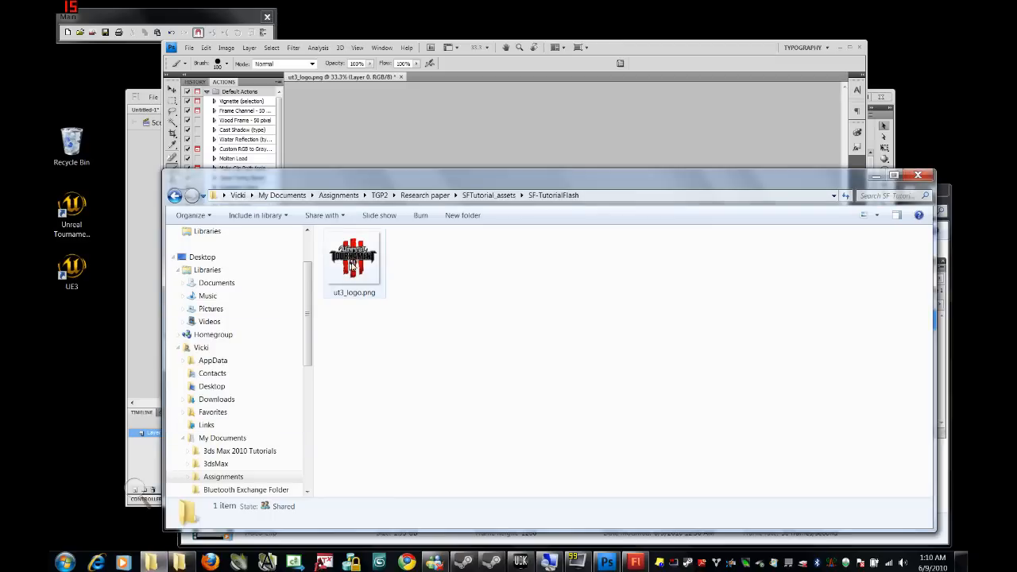
# Step: Locate ut3_logo.png in SFTutorial_assets > SF-TutorialFlash, then return to Photoshop
pyautogui.click(473, 198)
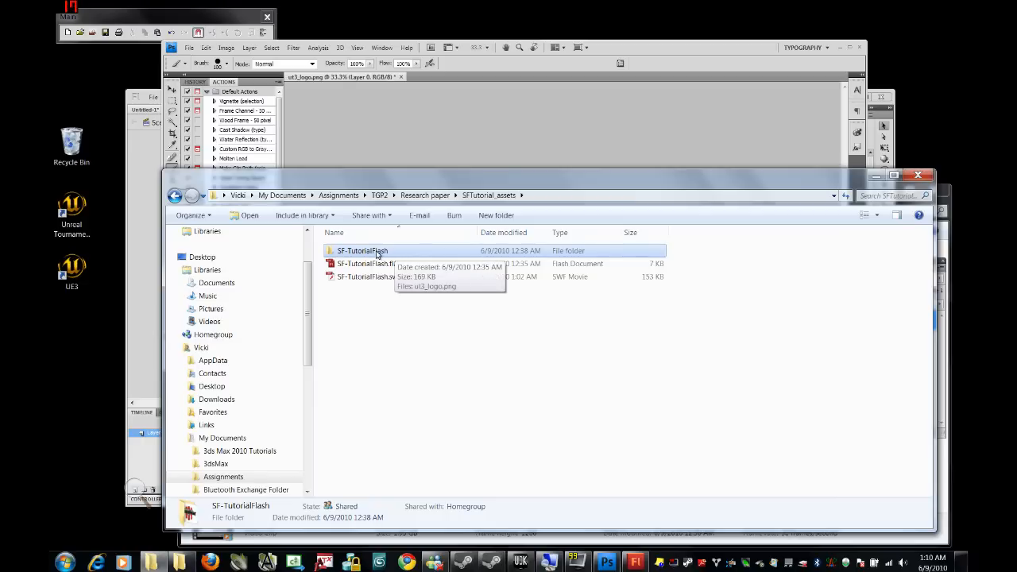
pyautogui.doubleClick(378, 253)
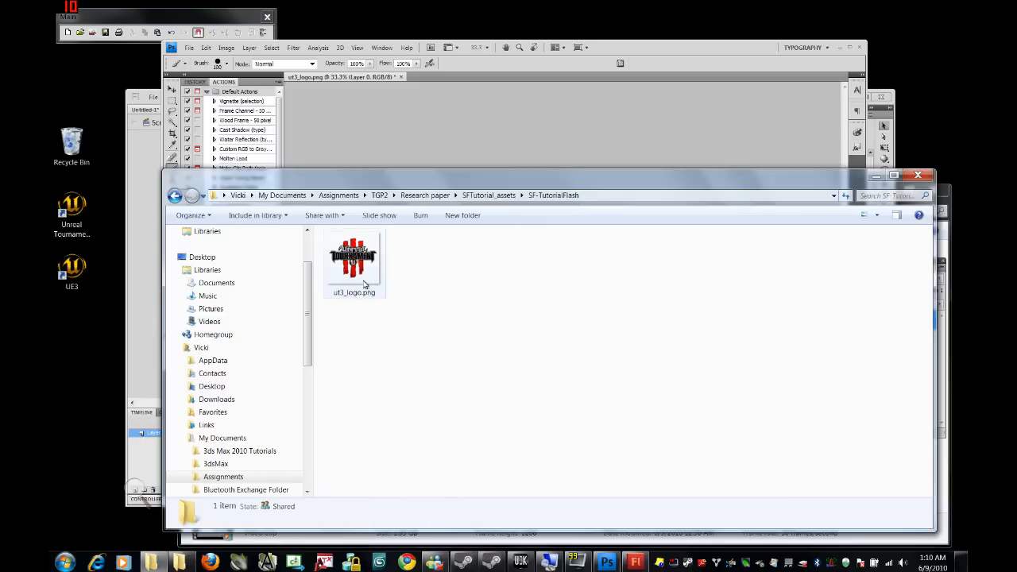
pyautogui.click(402, 108)
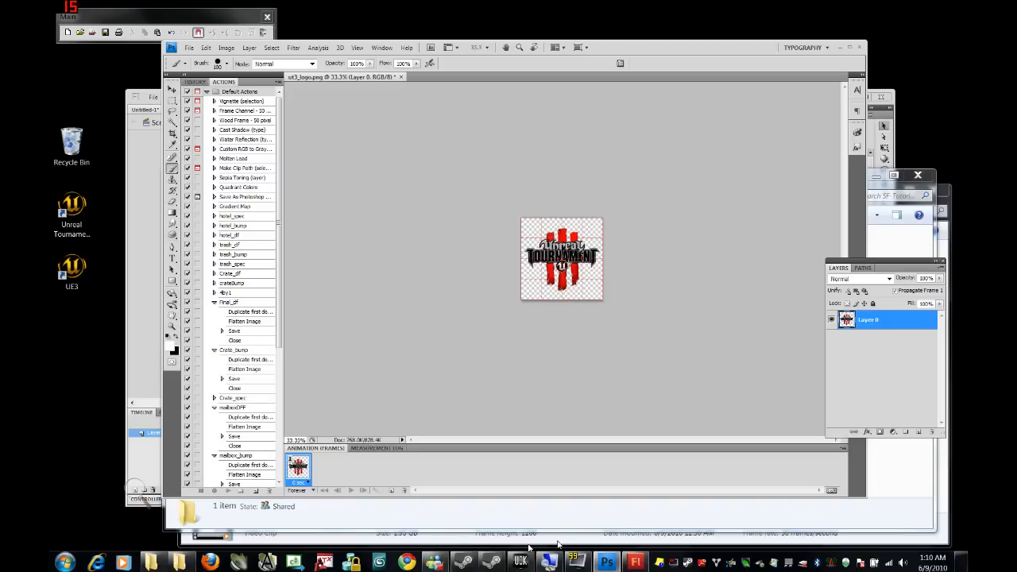
# Step: Import ut3_logo.png onto the Flash stage
pyautogui.click(635, 562)
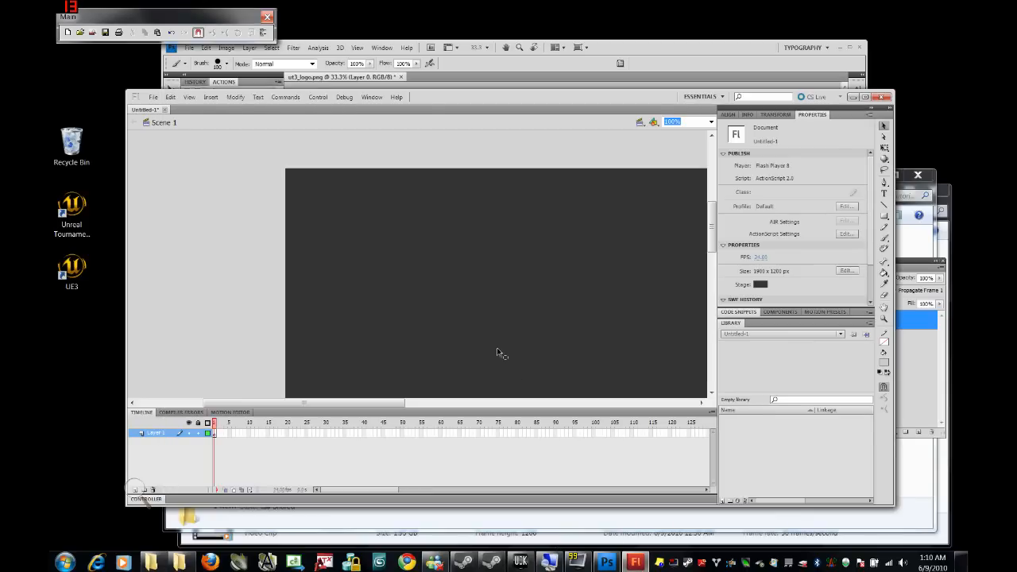
pyautogui.moveTo(380, 404); pyautogui.dragTo(473, 407)
pyautogui.click(153, 97)
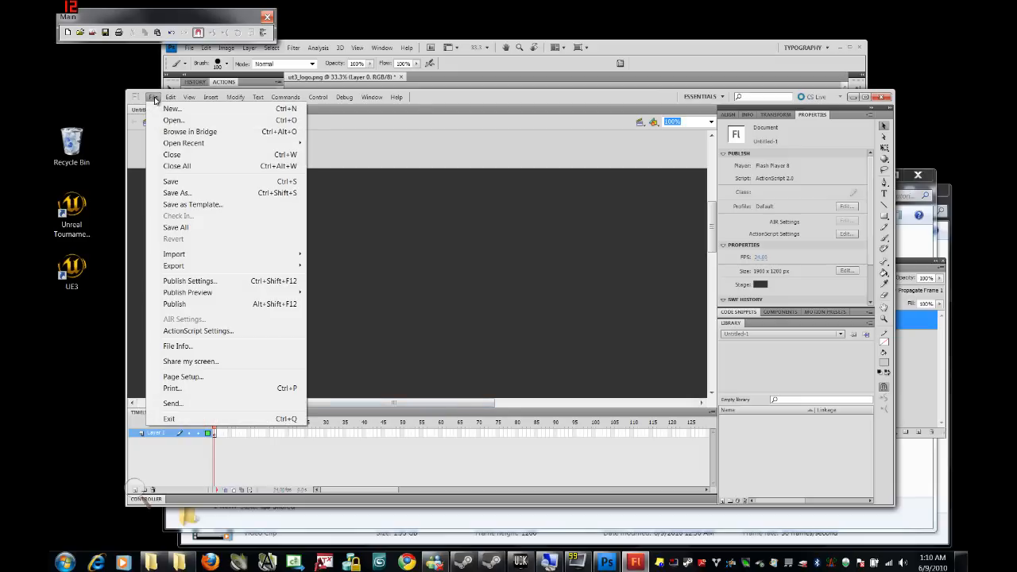
pyautogui.moveTo(183, 256)
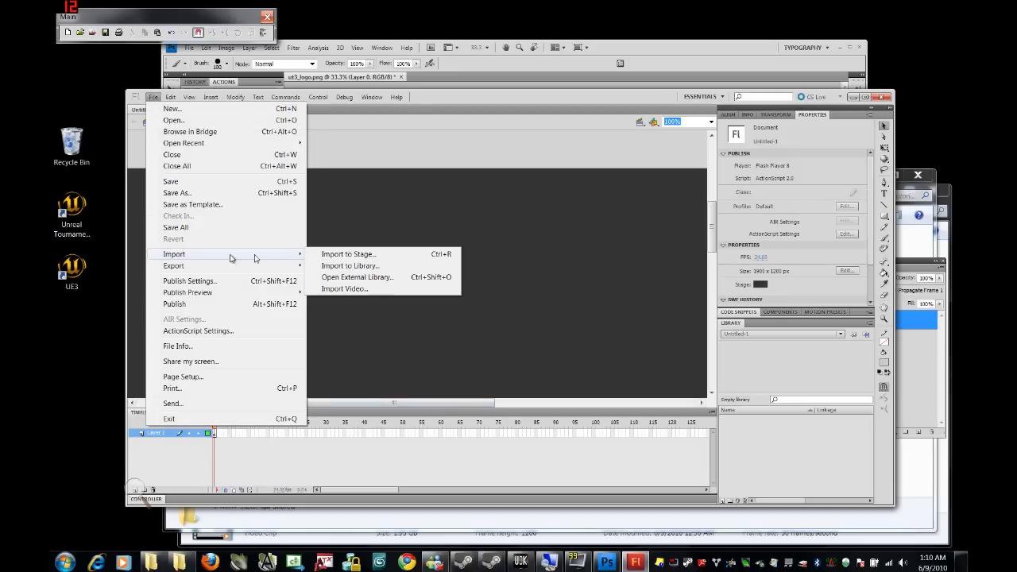
pyautogui.click(346, 255)
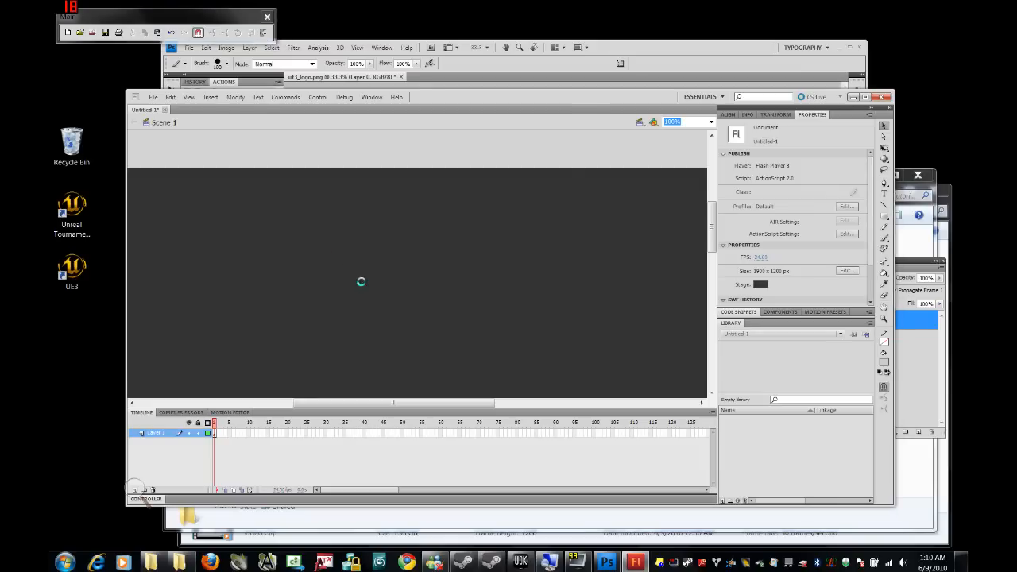
pyautogui.click(280, 206)
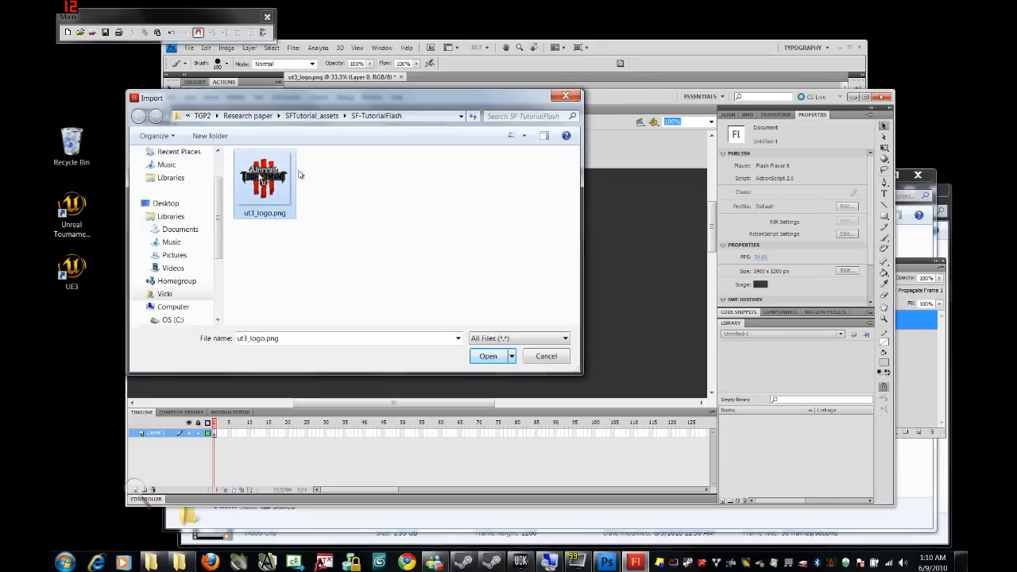
pyautogui.click(487, 356)
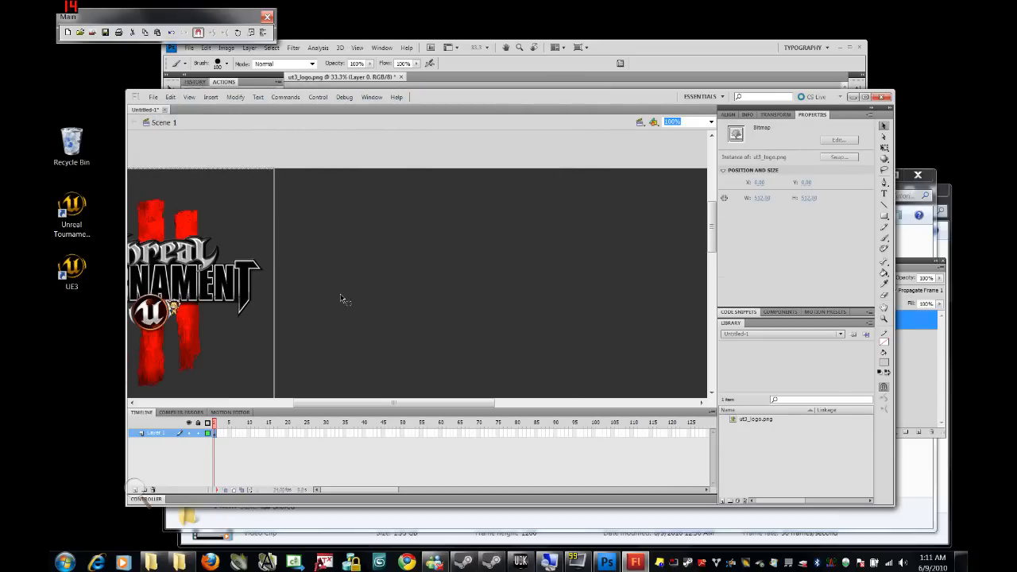
# Step: Zoom out and centre the logo horizontally on the stage with the Align panel
pyautogui.hotkey('ctrl', '-')
pyautogui.hotkey('ctrl', '-')
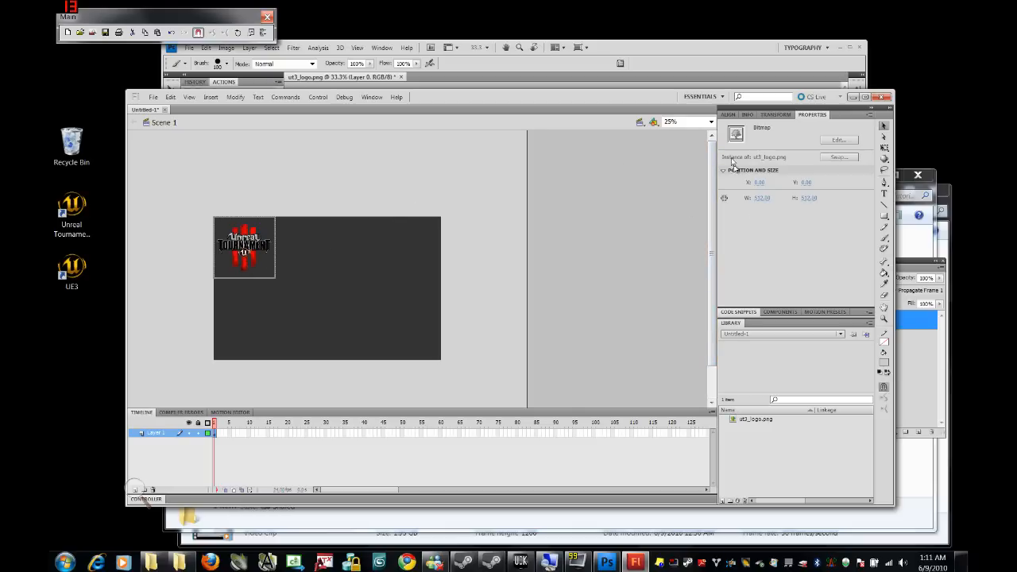
pyautogui.click(728, 115)
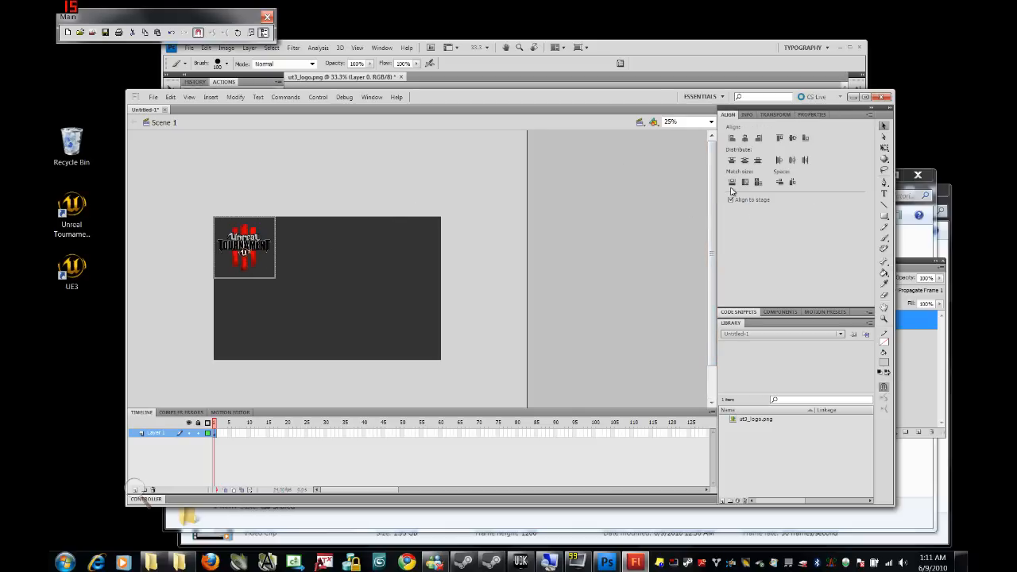
pyautogui.click(744, 138)
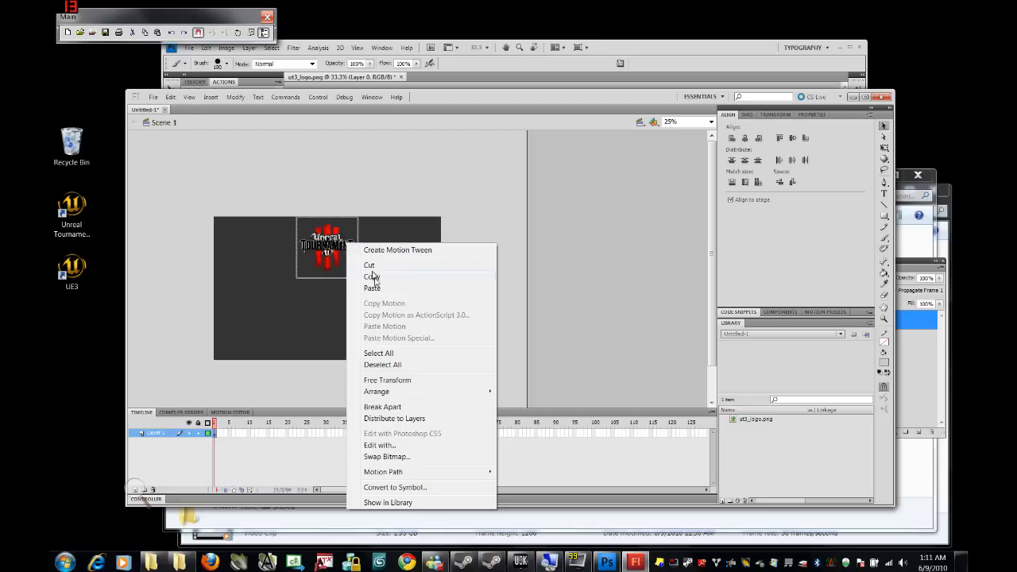
# Step: Convert the stage logo to a Movie Clip symbol called 'SFlogo'
pyautogui.click(409, 488)
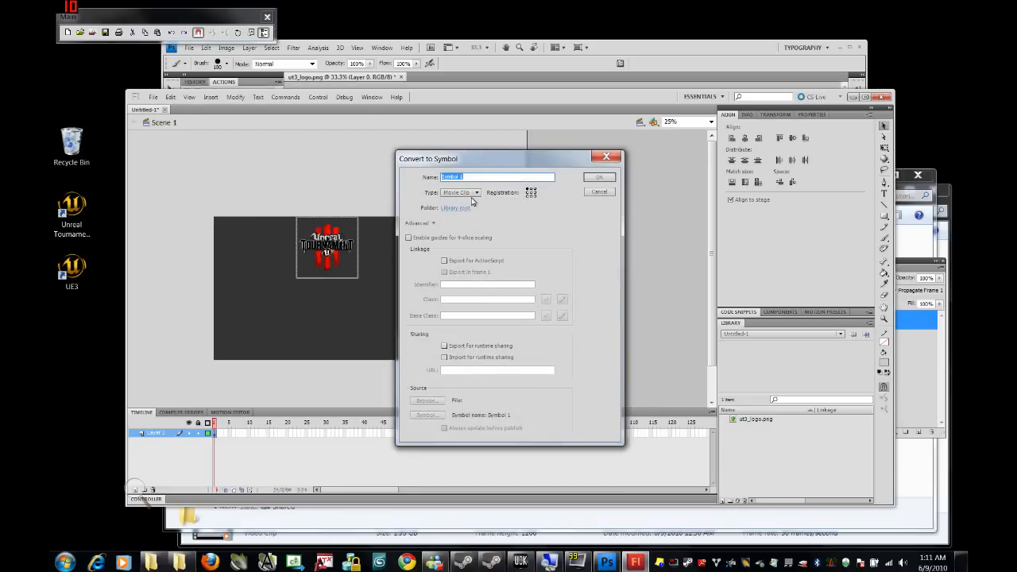
pyautogui.write('SFlogo')
pyautogui.click(589, 178)
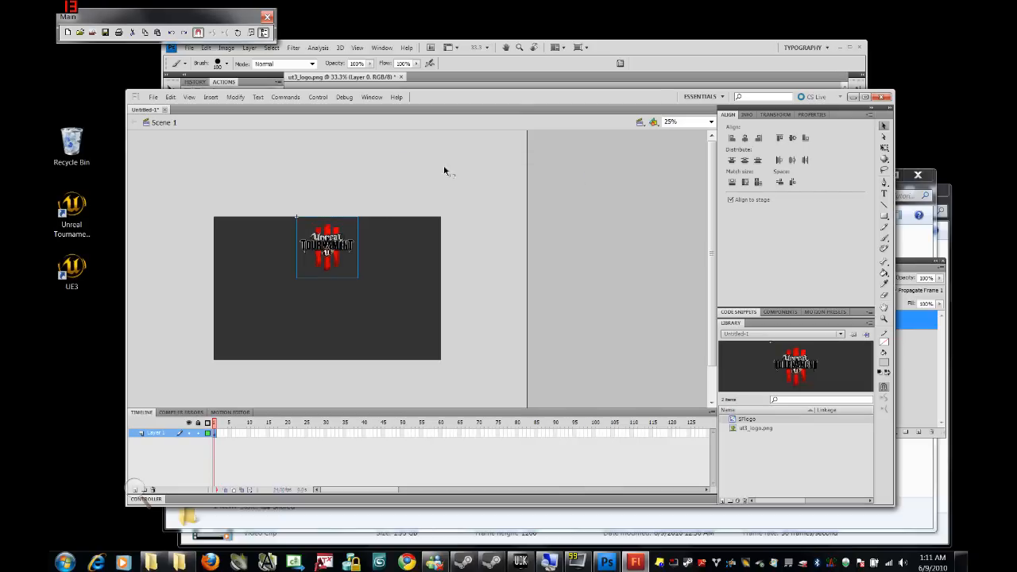
# Step: Enter 'SFlogo_m' as the logo's instance name in the Properties panel
pyautogui.click(807, 116)
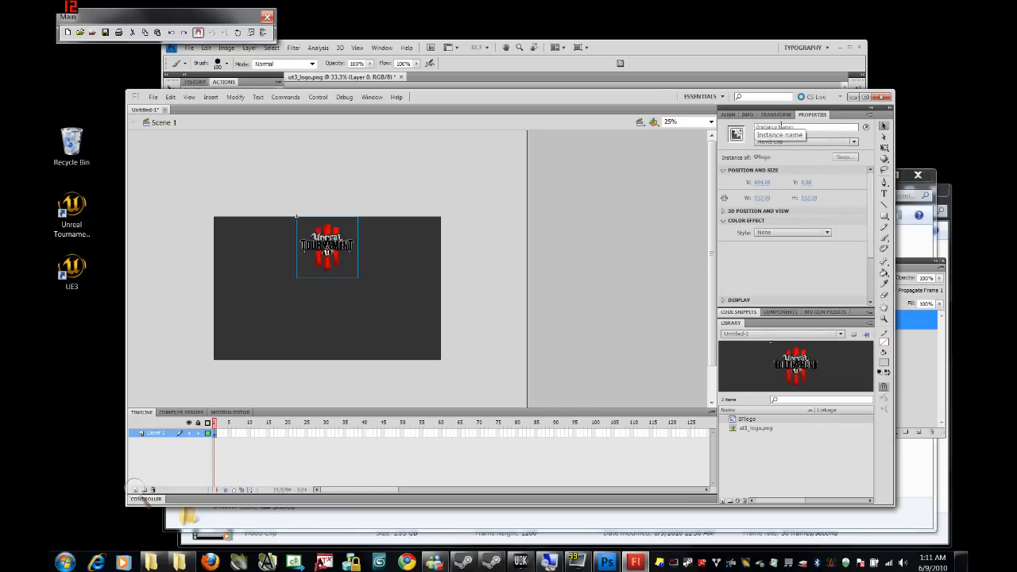
pyautogui.click(802, 128)
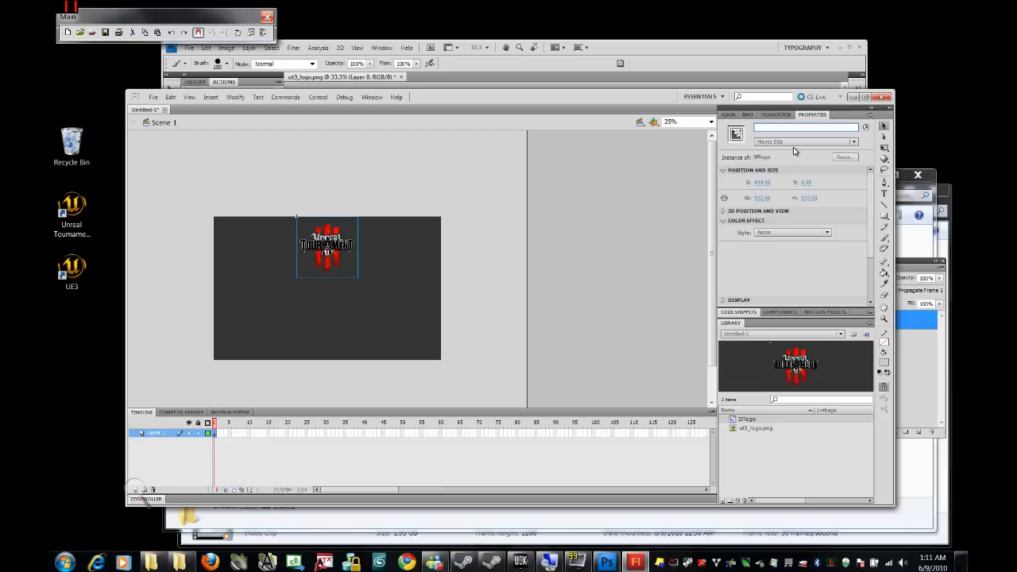
pyautogui.write('SFlogo_mc')
# Step: Rename Layer 1 to 'logo' and leave the layer unlocked
pyautogui.click(157, 439)
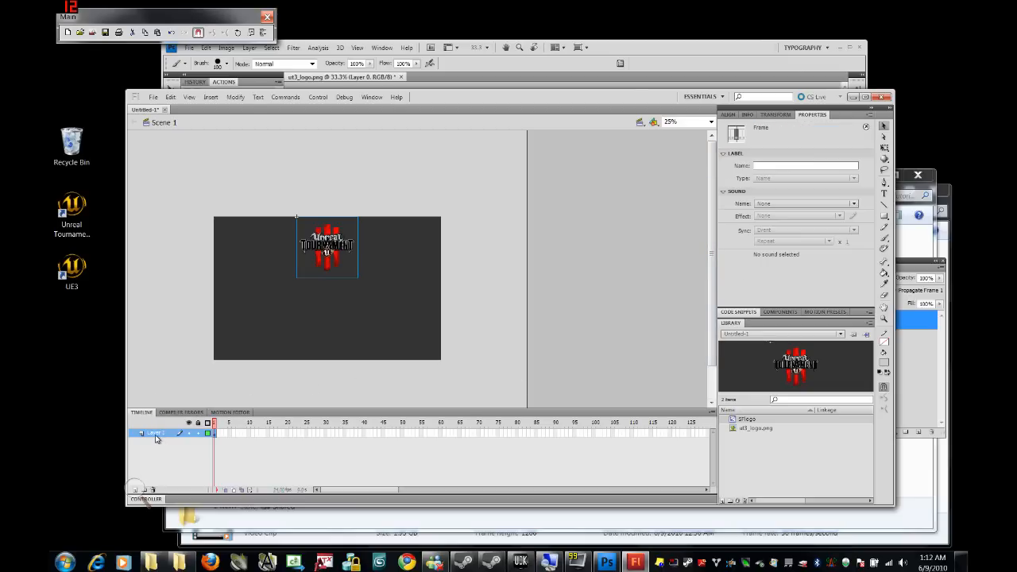
pyautogui.doubleClick(156, 435)
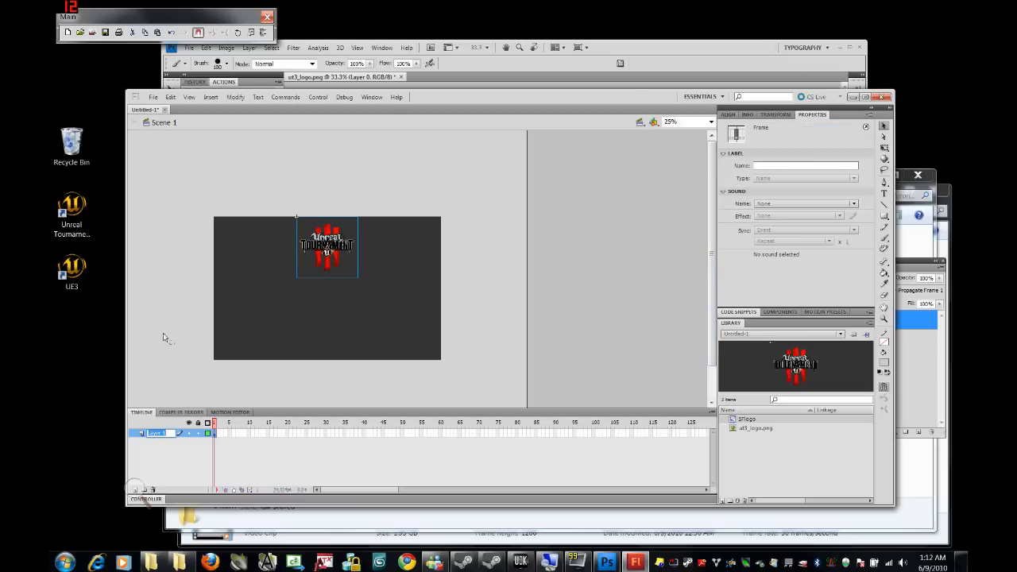
pyautogui.write('logo')
pyautogui.click(197, 433)
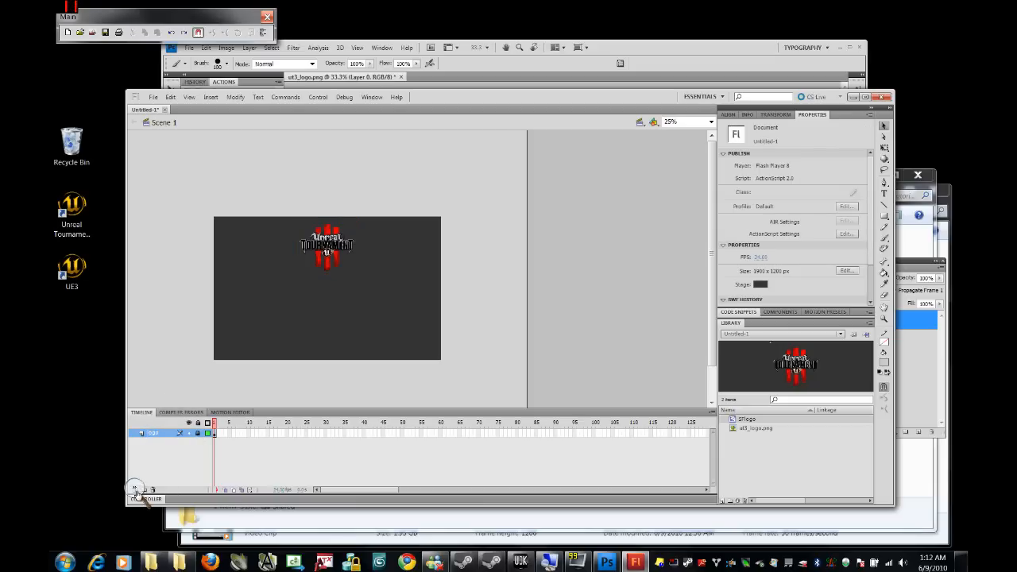
pyautogui.click(199, 434)
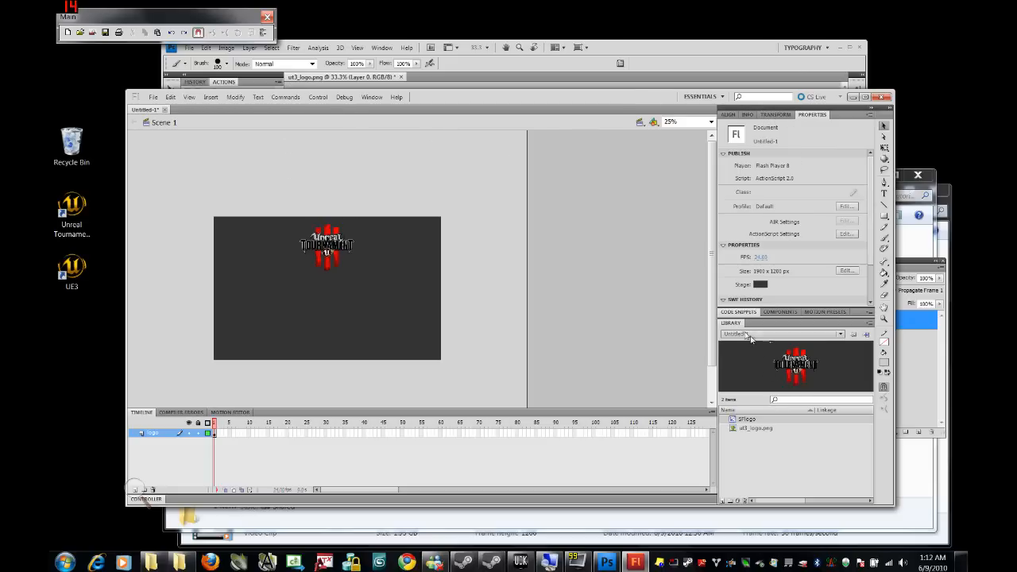
# Step: In ut3_logo.png's bitmap properties, correct its name, enable smoothing and set Lossless compression
pyautogui.click(735, 432)
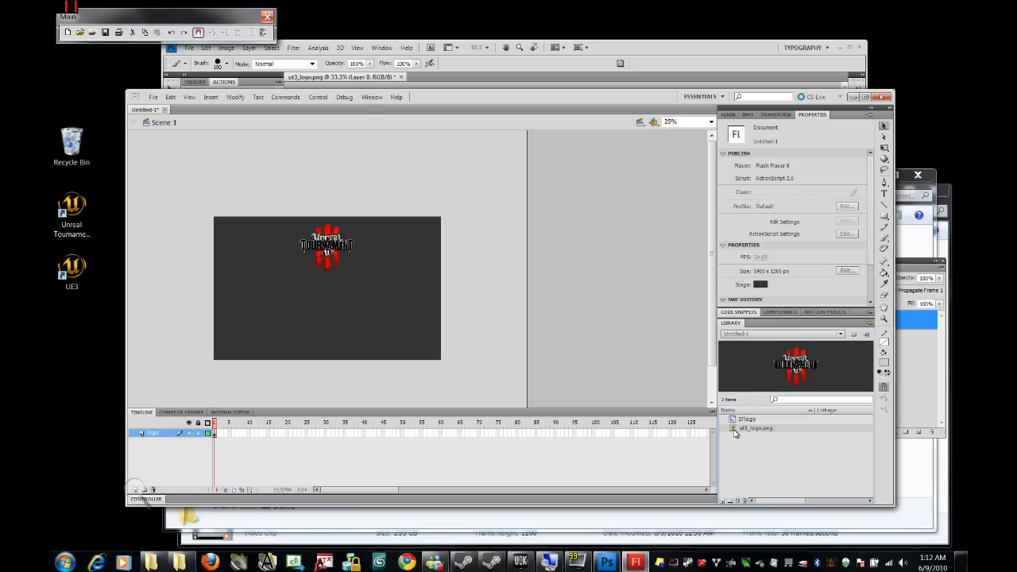
pyautogui.rightClick(735, 432)
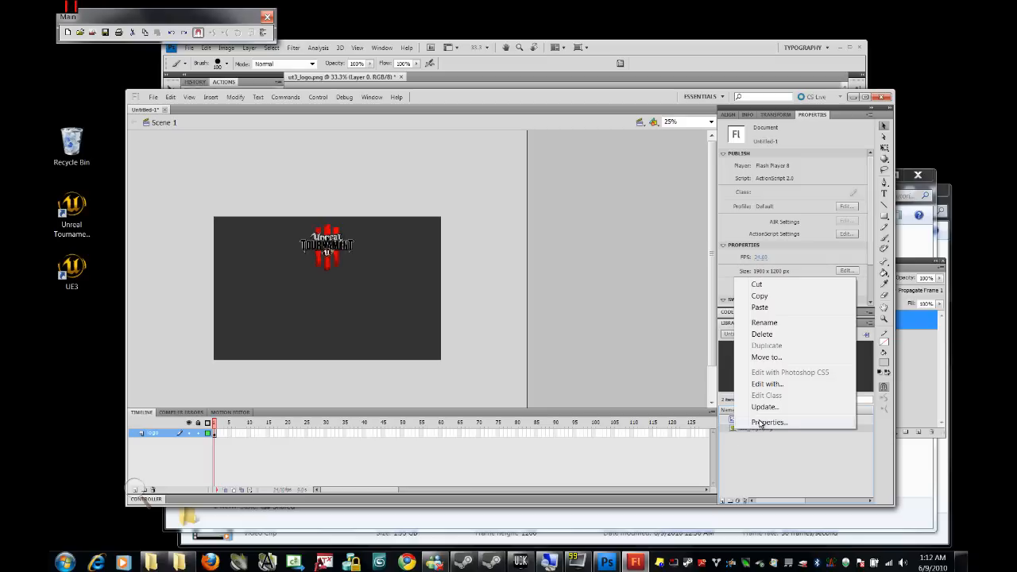
pyautogui.click(760, 422)
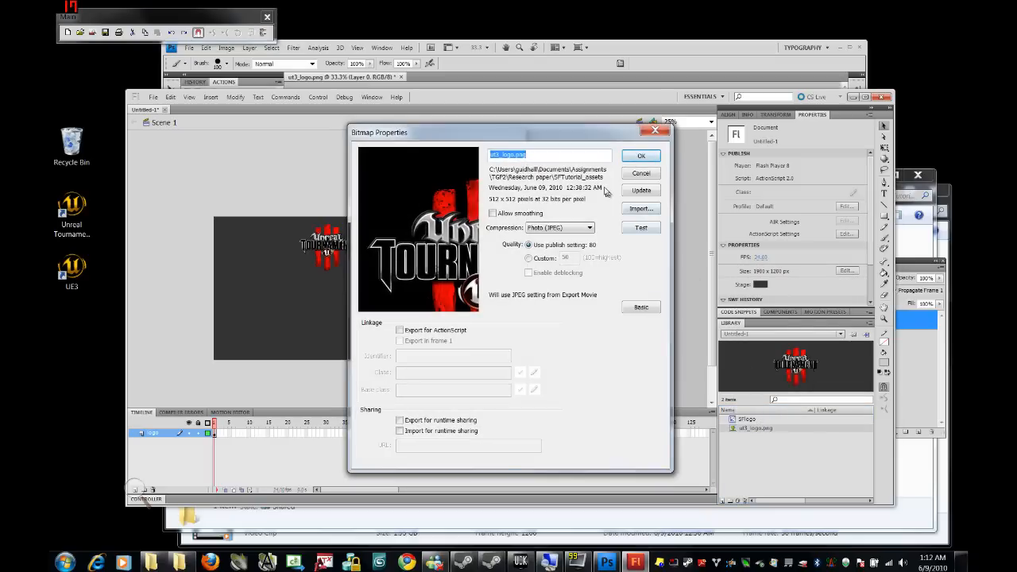
pyautogui.click(565, 158)
pyautogui.press('BackSpace')
pyautogui.write('o')
pyautogui.click(494, 214)
pyautogui.click(564, 230)
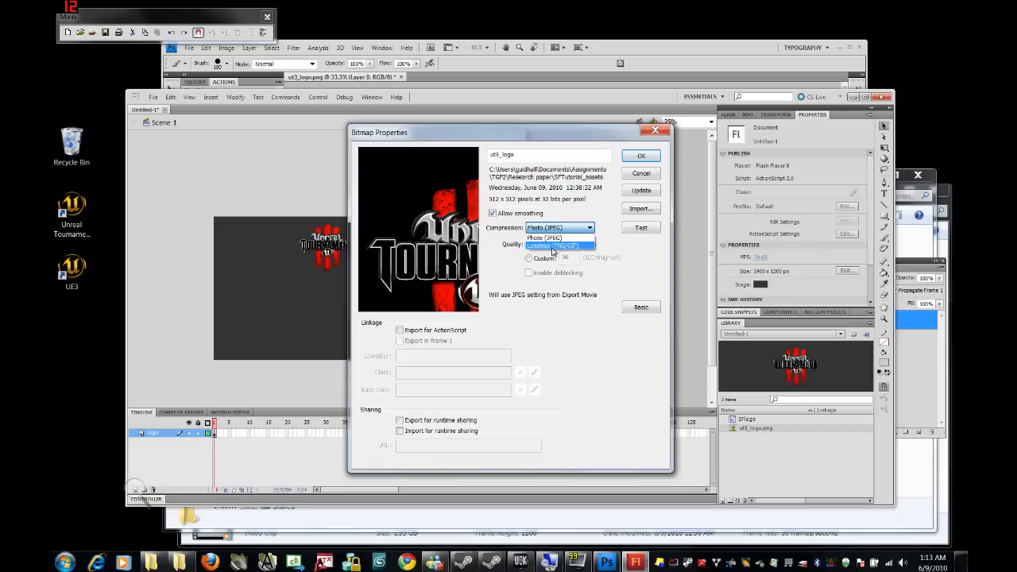
pyautogui.click(555, 247)
# Step: Export the bitmap for ActionScript with identifier ut3_logo, then lock the logo layer
pyautogui.click(635, 310)
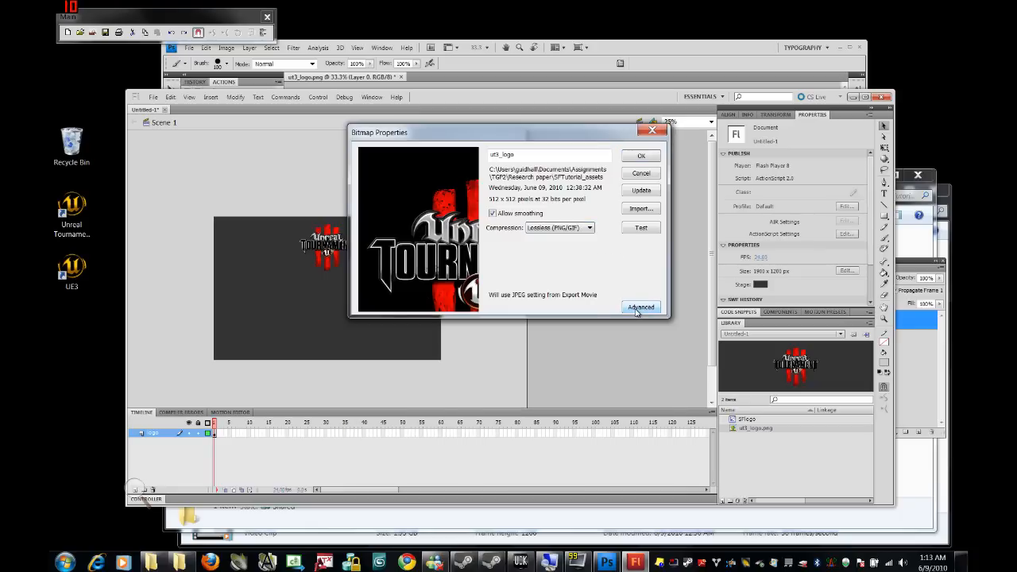
pyautogui.click(636, 308)
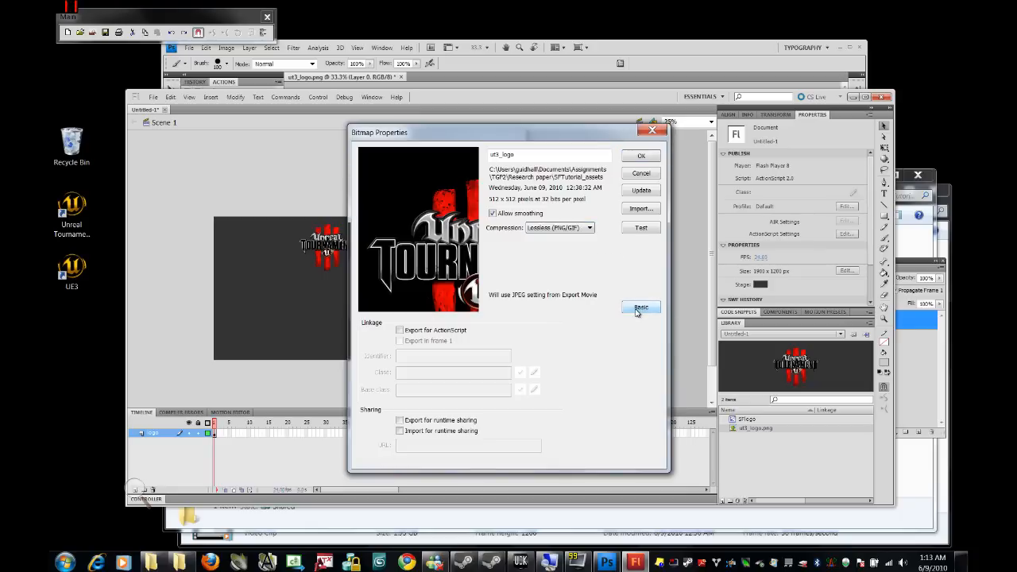
pyautogui.click(400, 330)
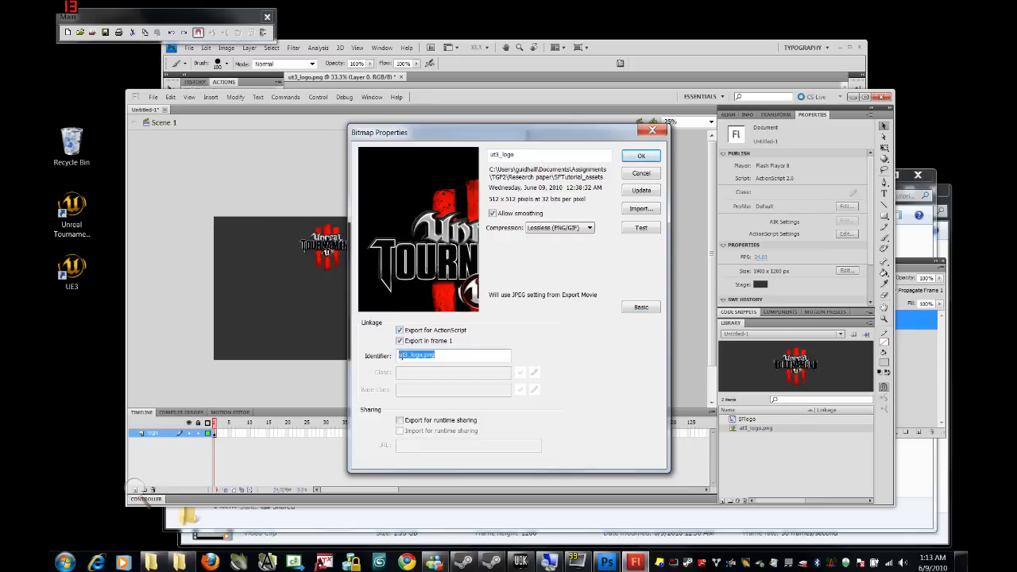
pyautogui.click(443, 356)
pyautogui.click(639, 157)
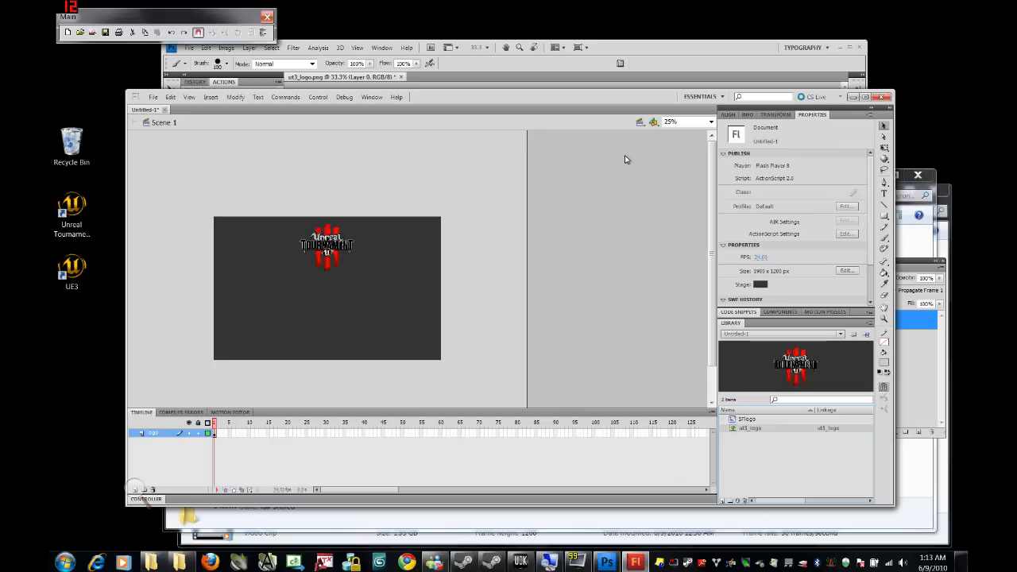
pyautogui.click(197, 433)
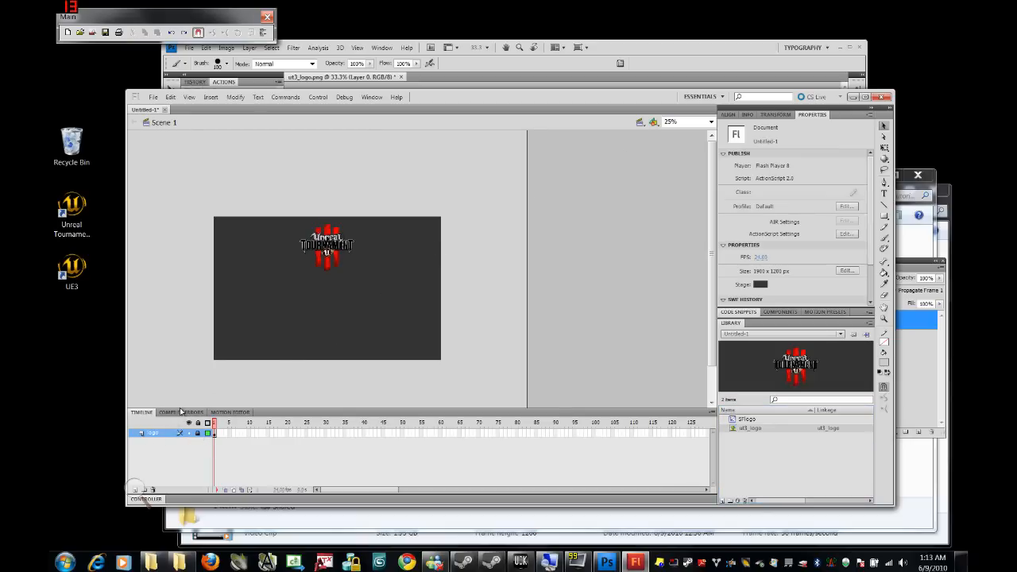